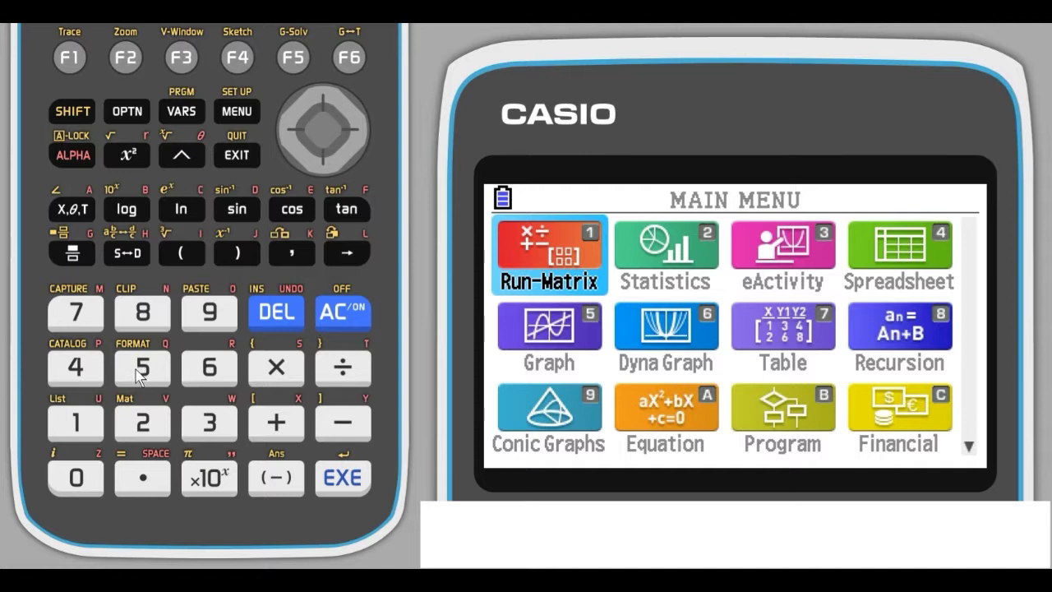
Select the Graph application on the Main Menu.
click(324, 160)
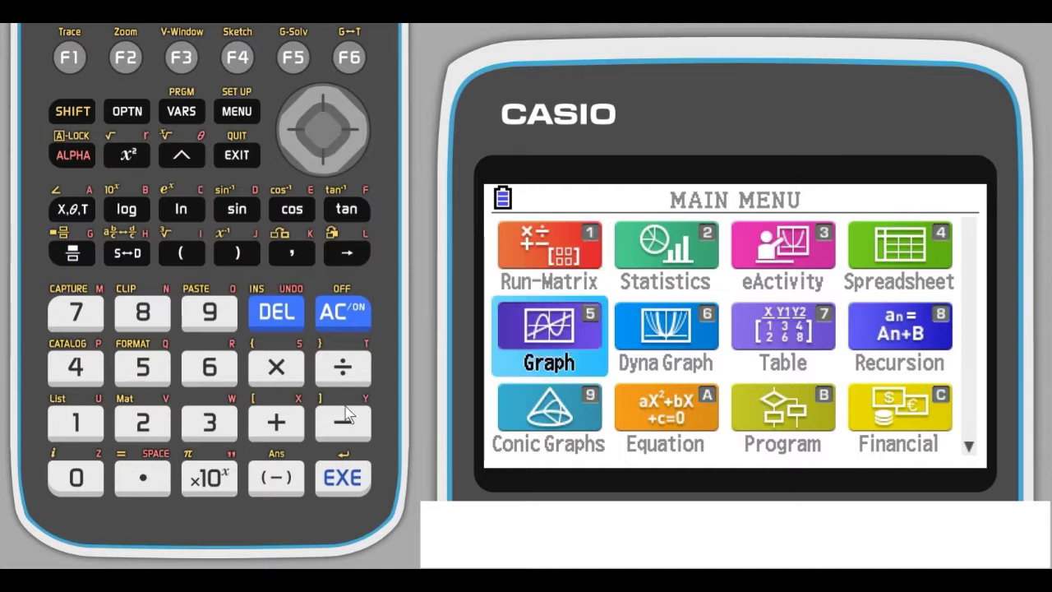
Open the Graph function list and store Y1 = 2x−3.
click(342, 481)
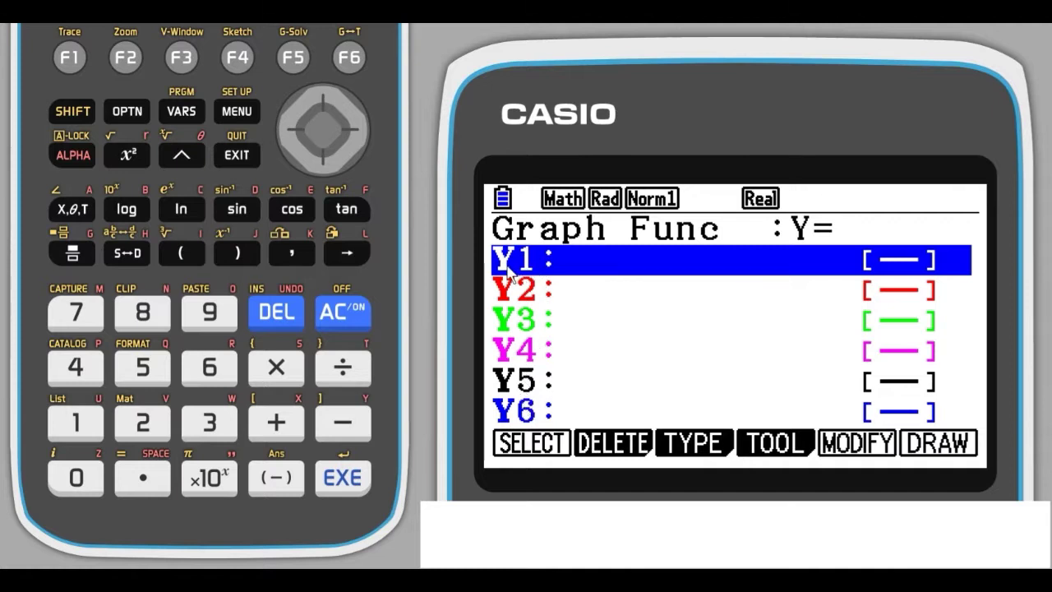
click(144, 422)
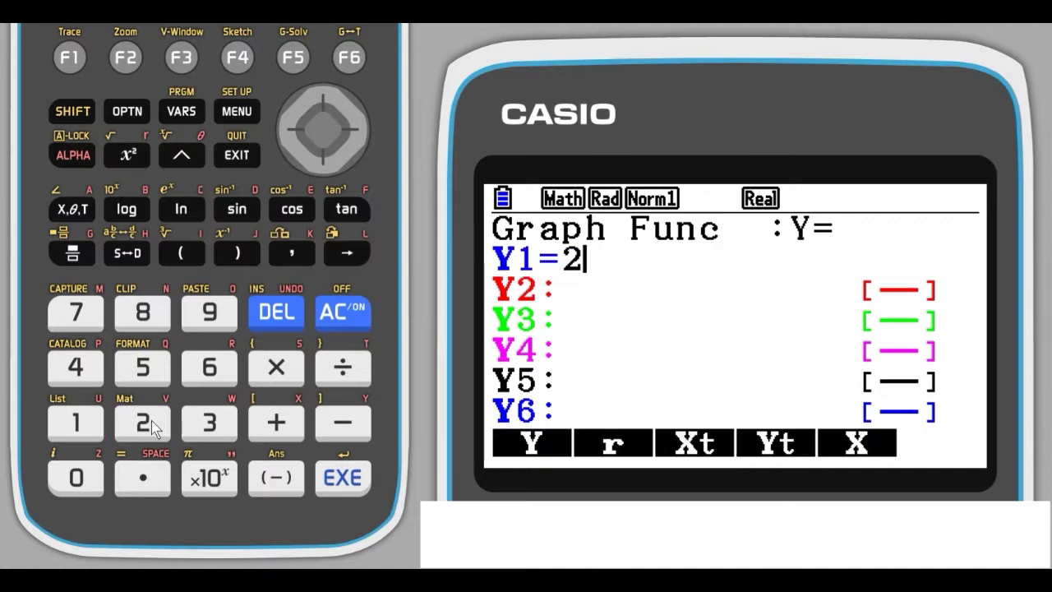
click(65, 214)
click(352, 426)
click(215, 423)
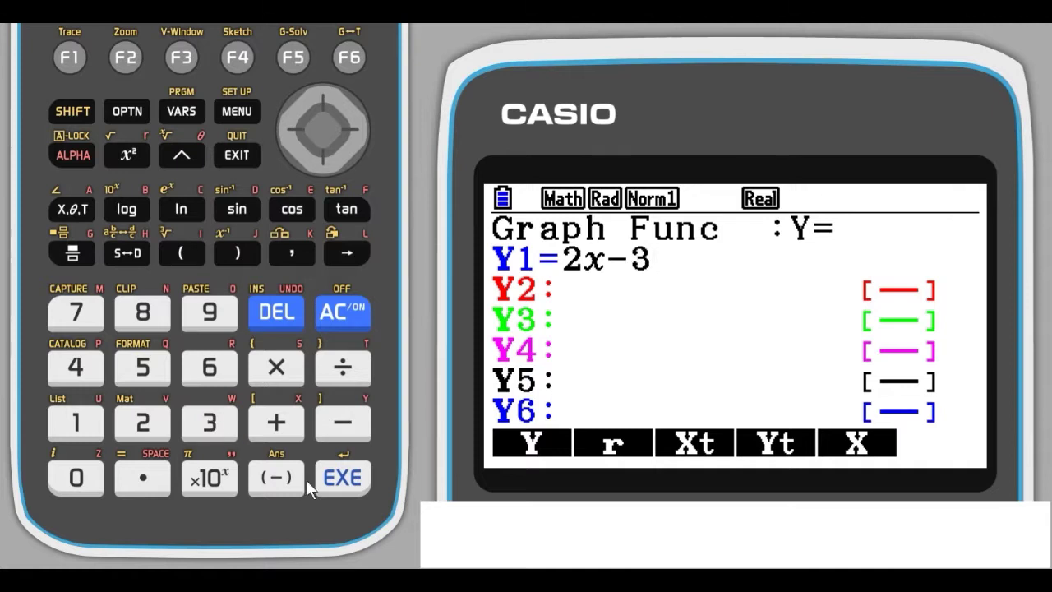
click(350, 482)
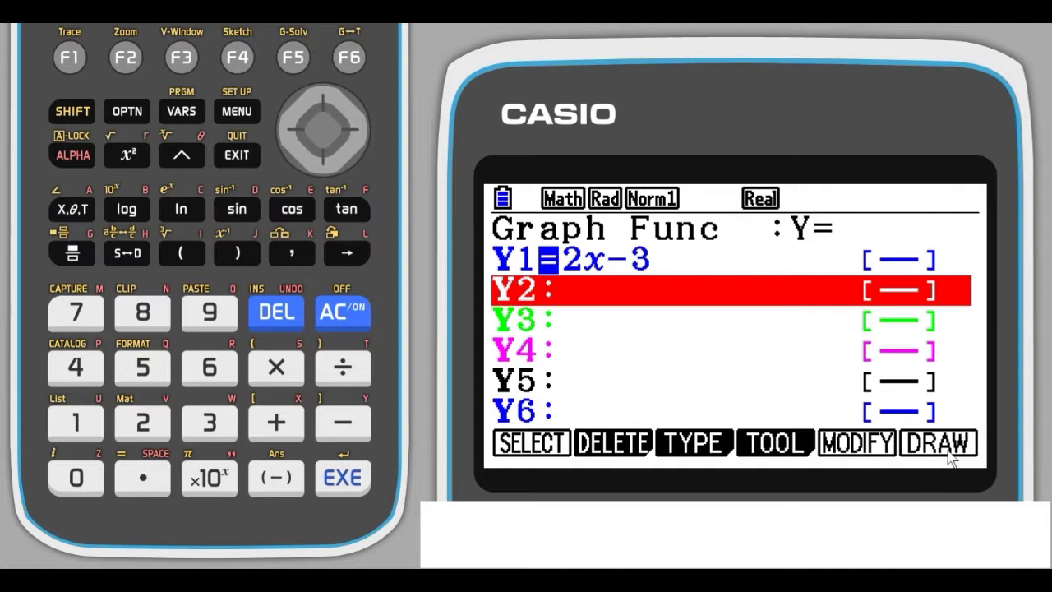
Preview the Y1 graph, then store Y2 = 4−x in the function list.
click(349, 60)
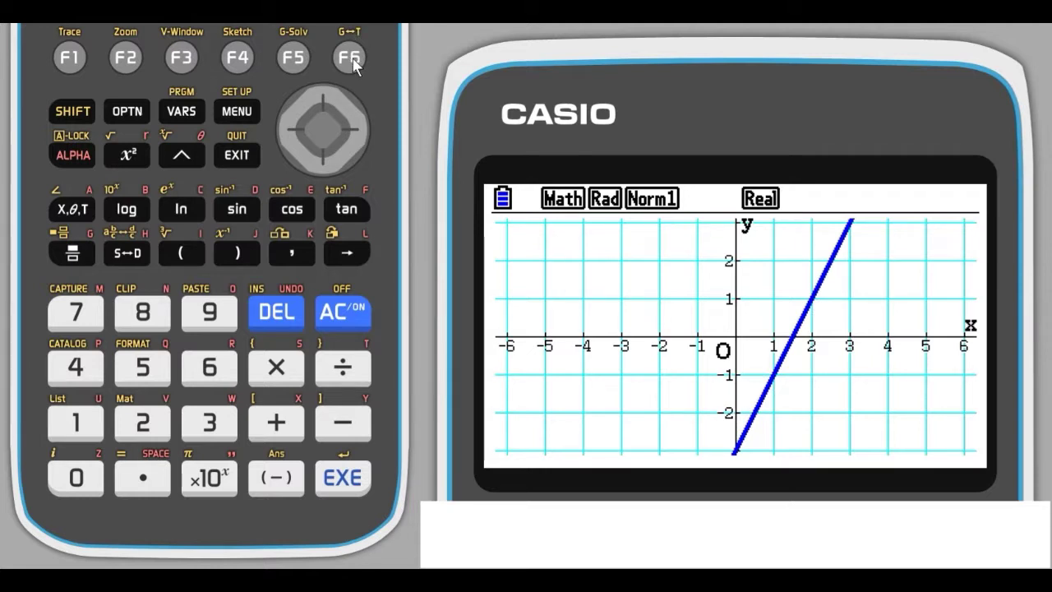
click(352, 60)
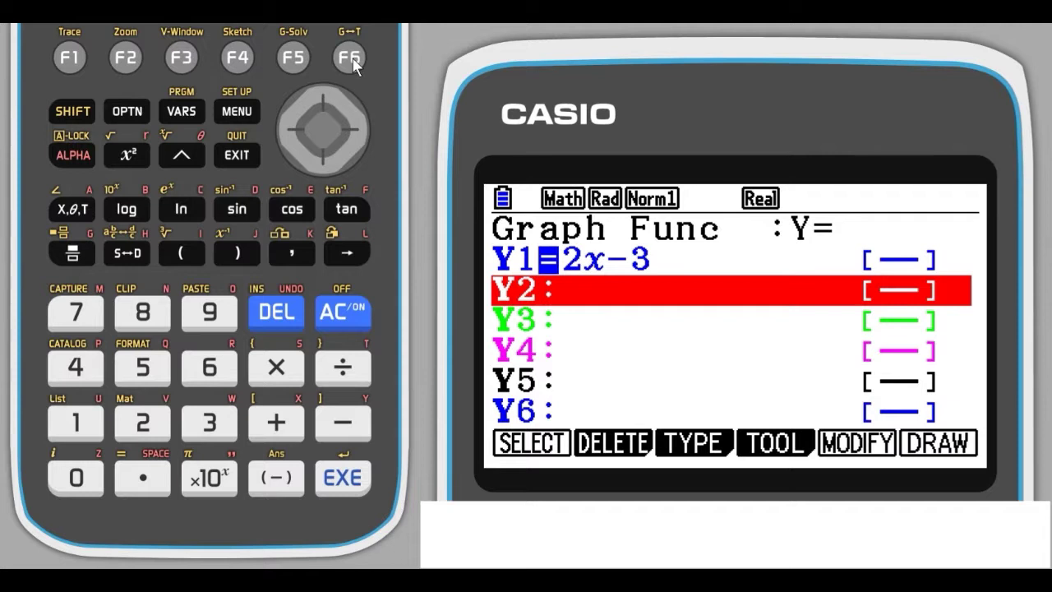
click(75, 368)
click(350, 423)
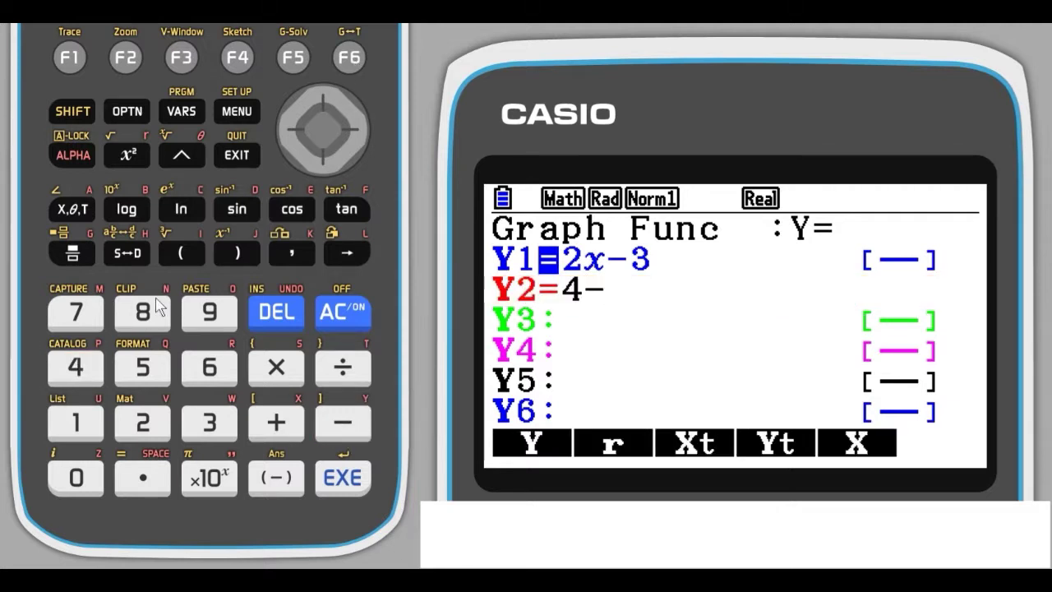
click(66, 211)
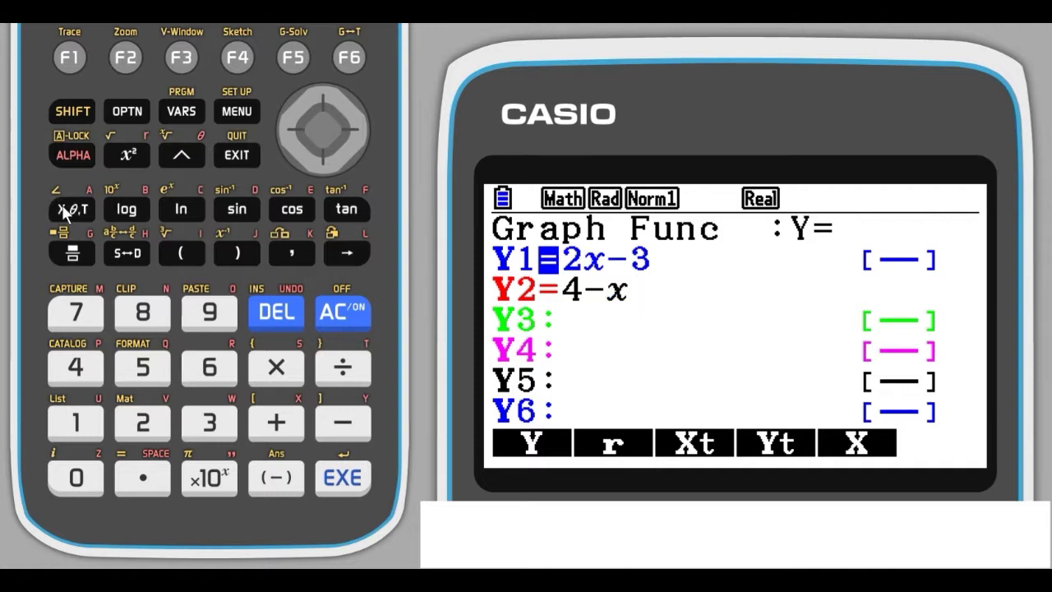
click(343, 478)
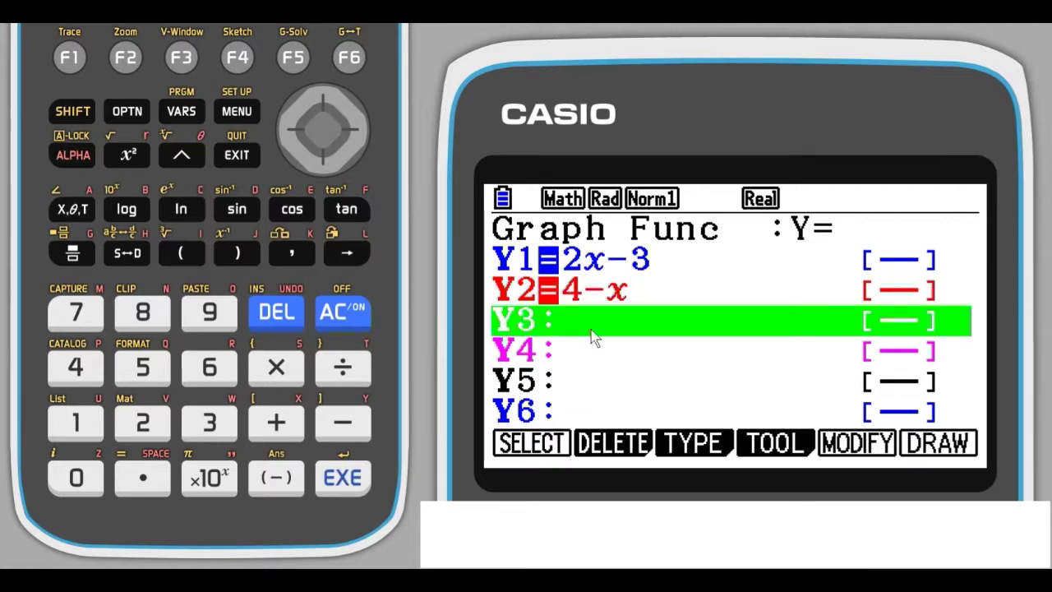
Draw Y1 = 2x−3 and Y2 = 4−x together, ending on the graph screen.
click(349, 57)
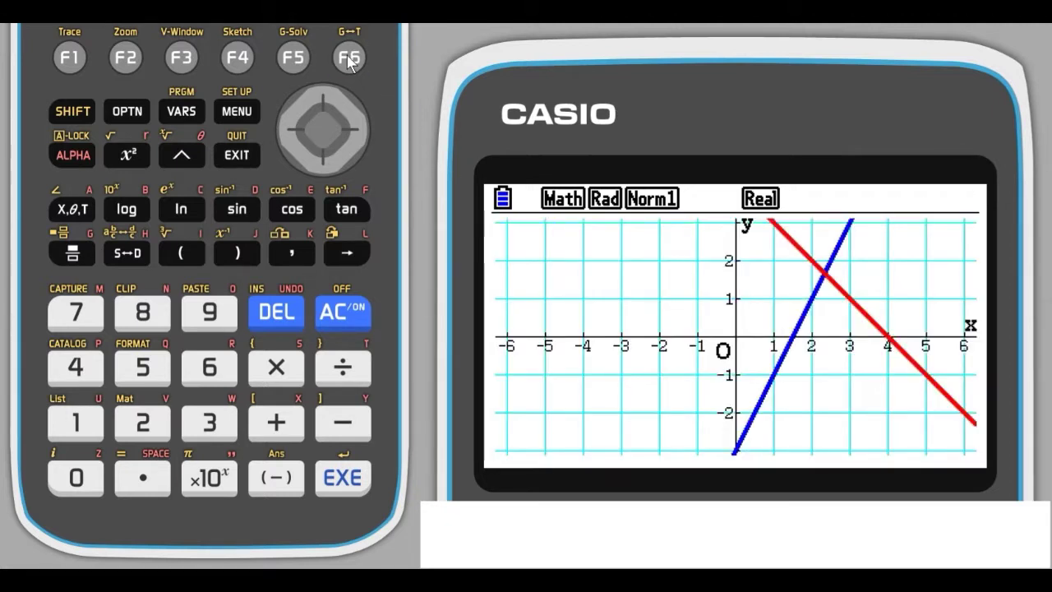
click(348, 58)
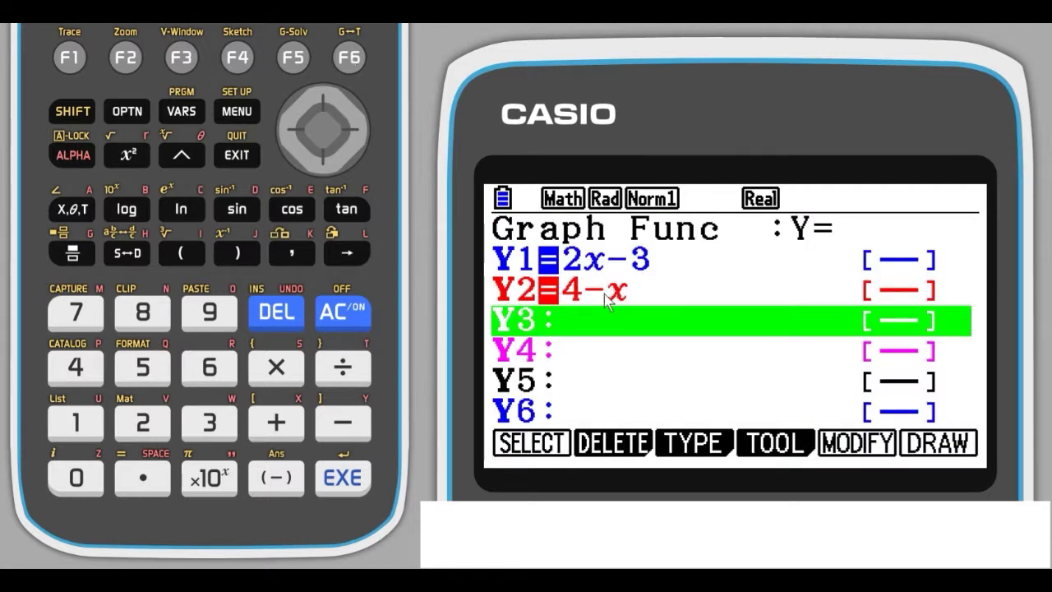
click(350, 60)
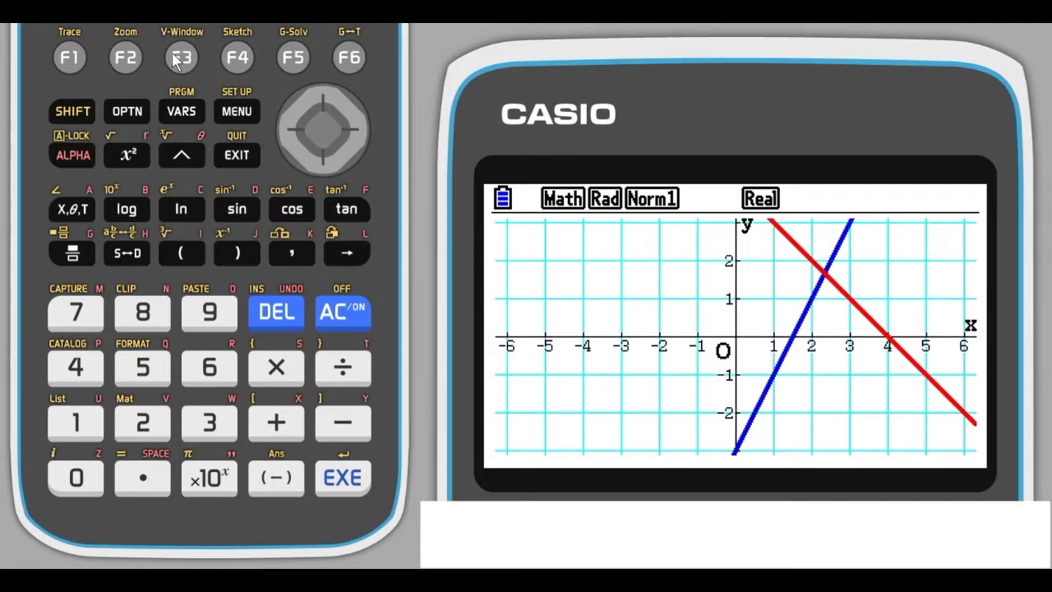
click(349, 56)
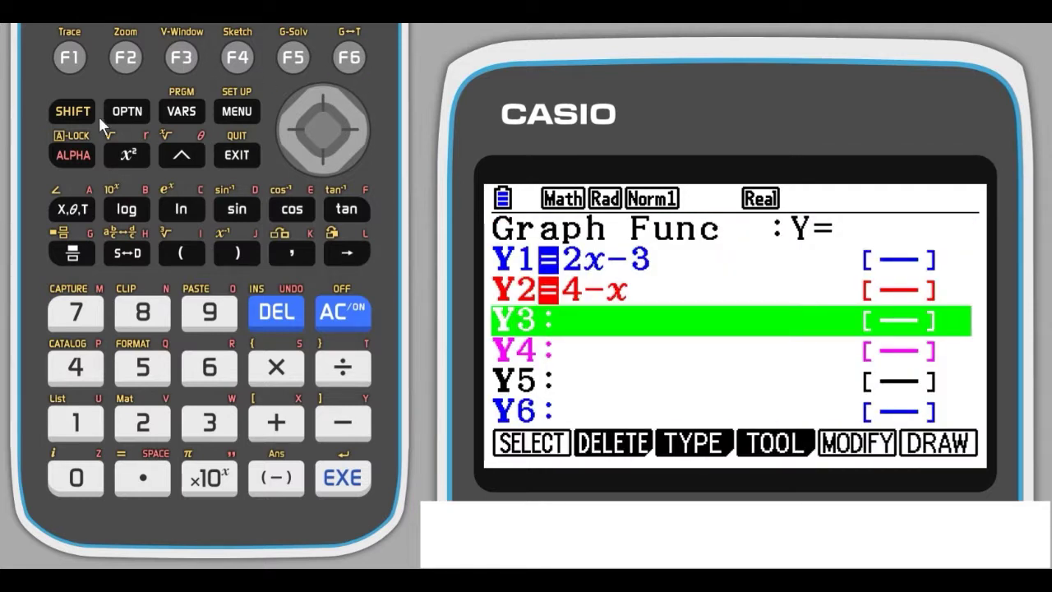
click(350, 56)
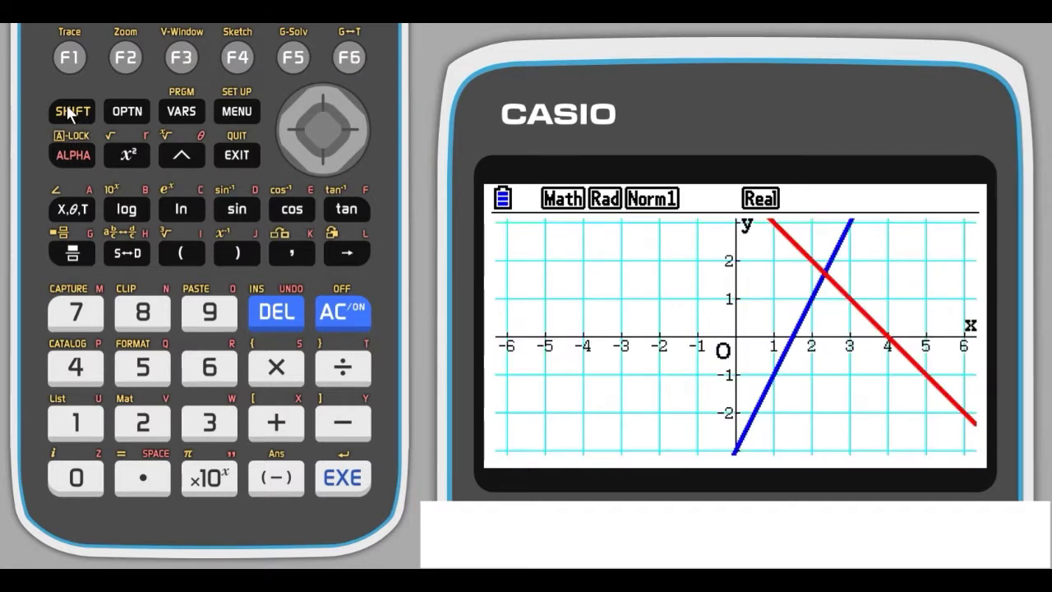
Reset the View Window to standard, x and y from −10 to 10.
click(182, 57)
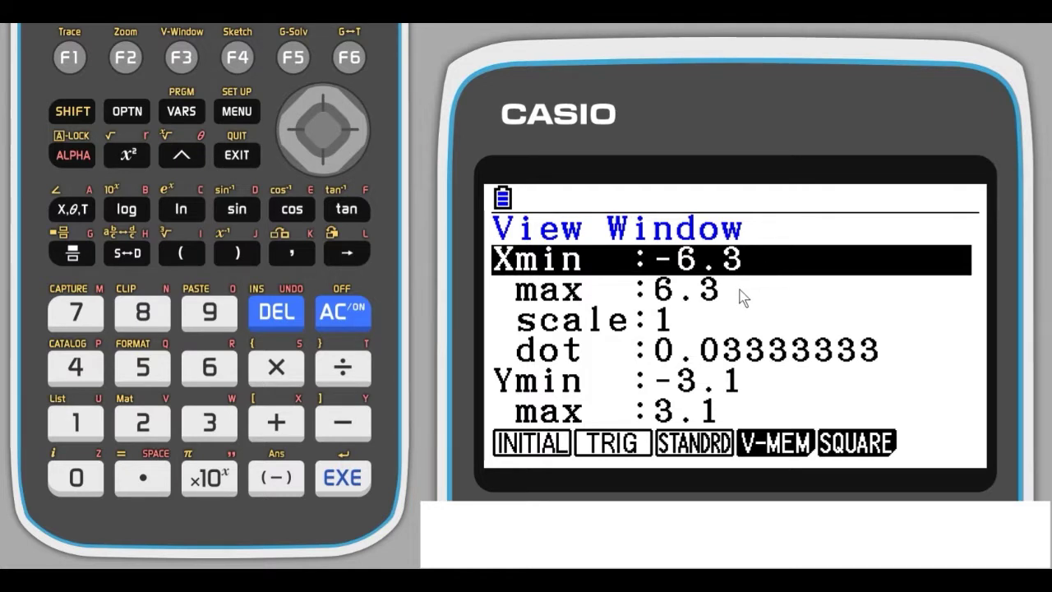
click(325, 163)
click(326, 163)
click(326, 163)
click(326, 163)
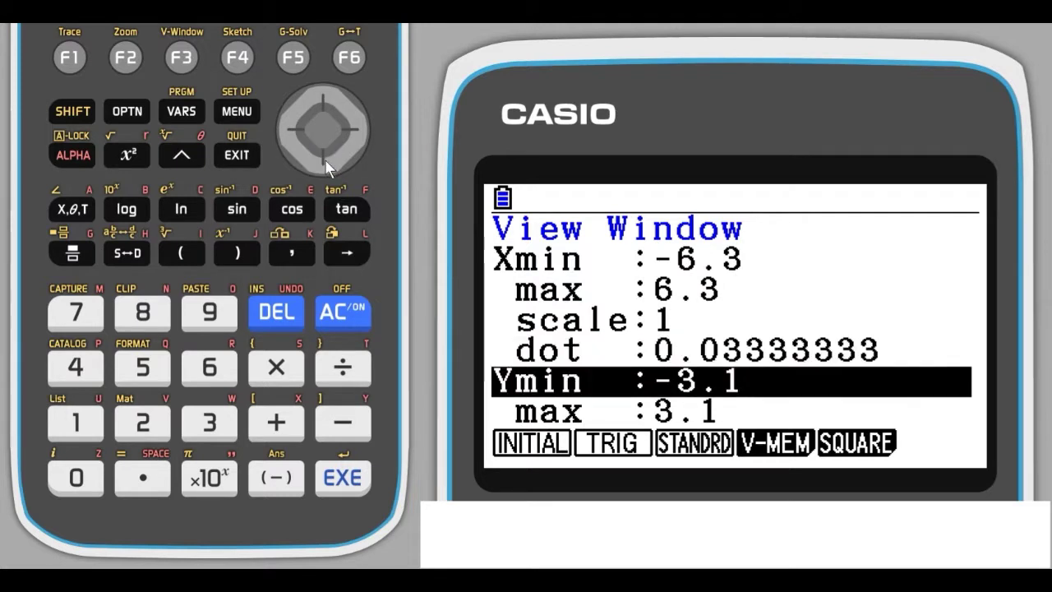
click(325, 162)
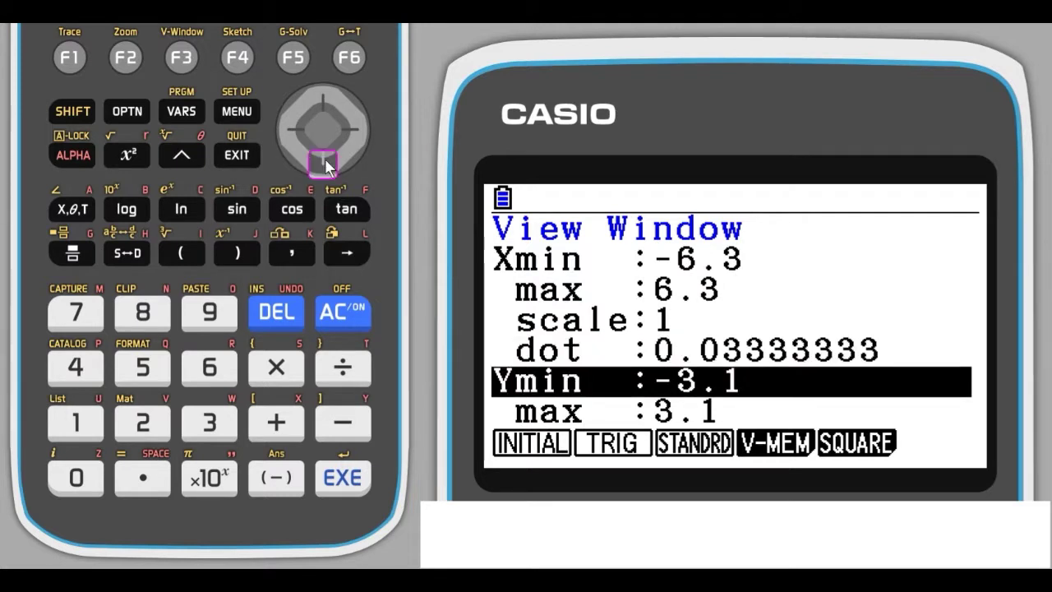
click(321, 97)
click(321, 97)
click(321, 97)
click(321, 97)
click(321, 97)
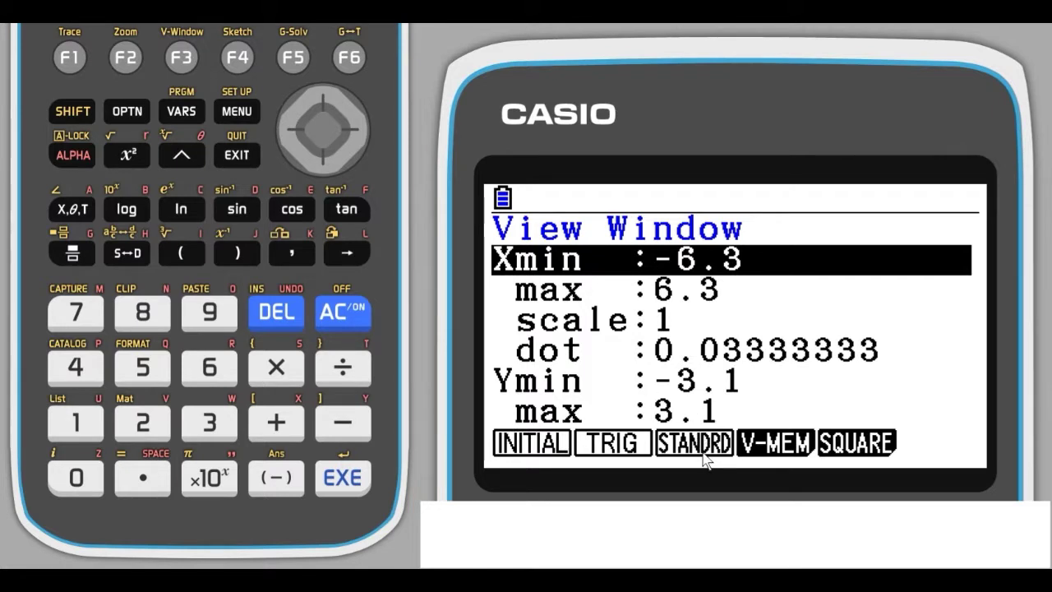
click(183, 58)
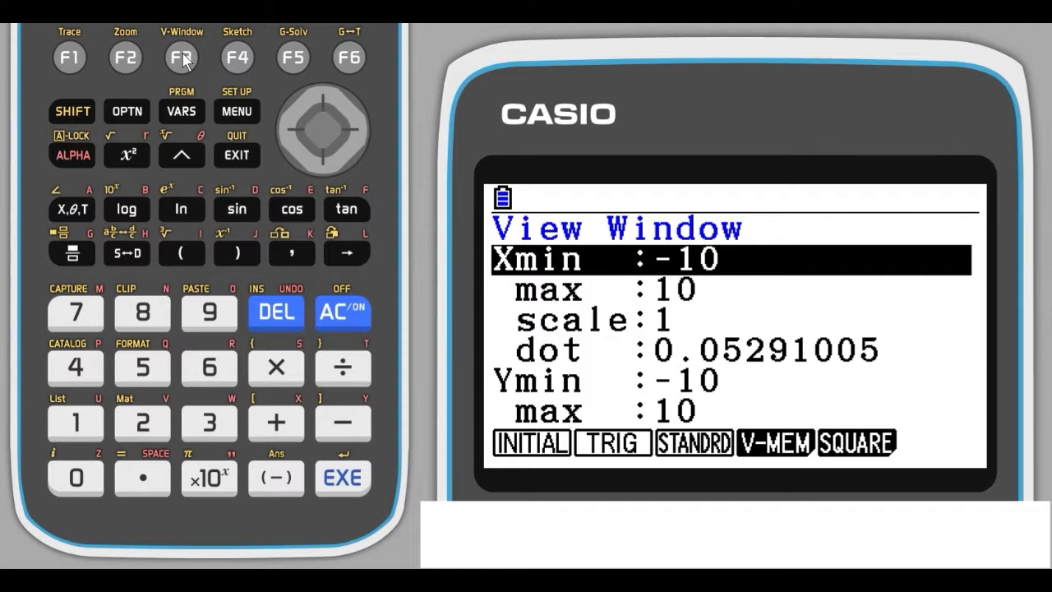
click(237, 153)
Redraw both lines on the −10 to 10 axes and bring up G-Solv.
click(350, 58)
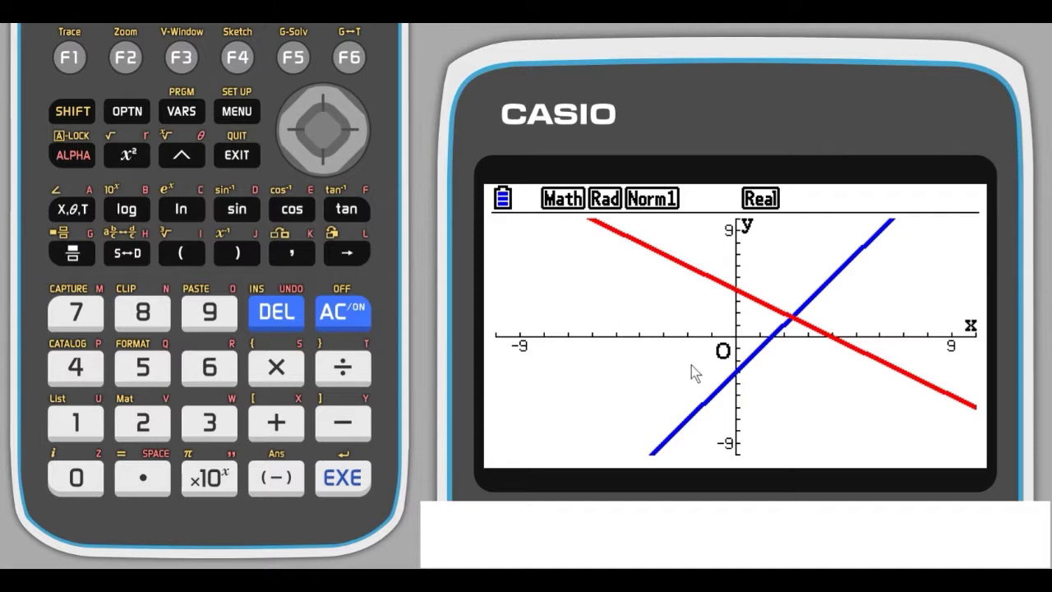
click(293, 59)
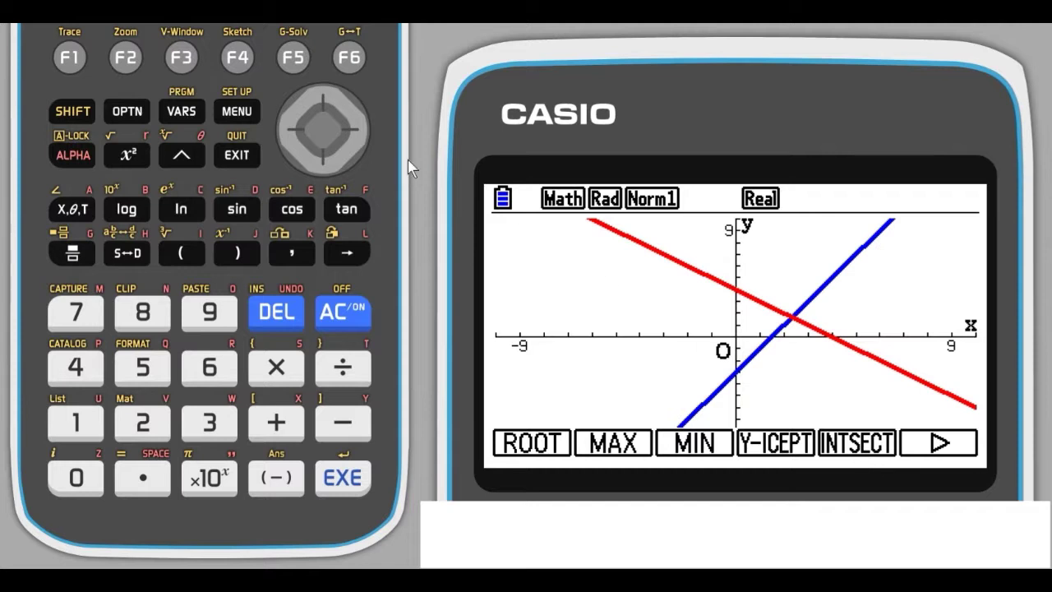
Find the lines' intersection at X=2.333333333, Y=1.666666667 with INTSECT.
click(293, 59)
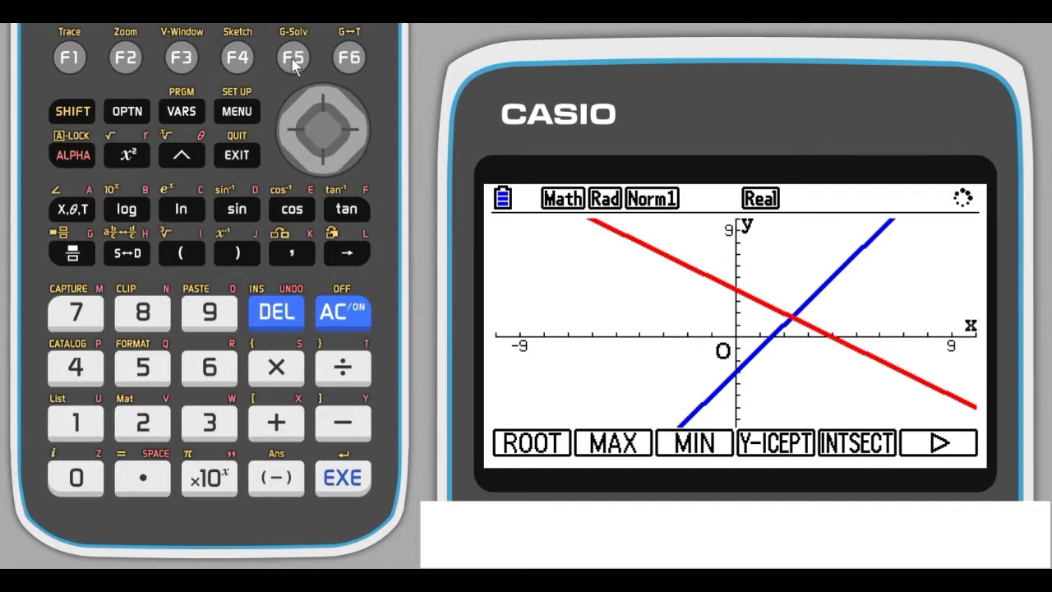